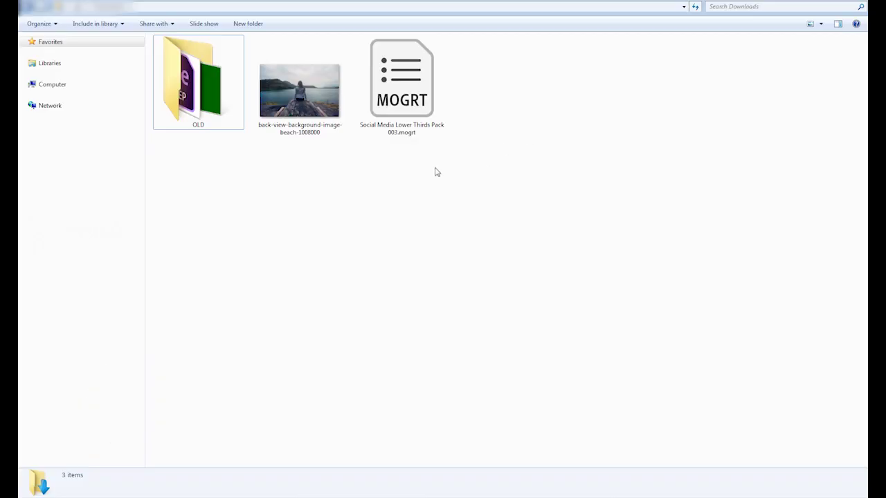
Select Social Media Lower Thirds Pack 003.mogrt in Downloads, then return to the Premiere Pro project.
click(416, 109)
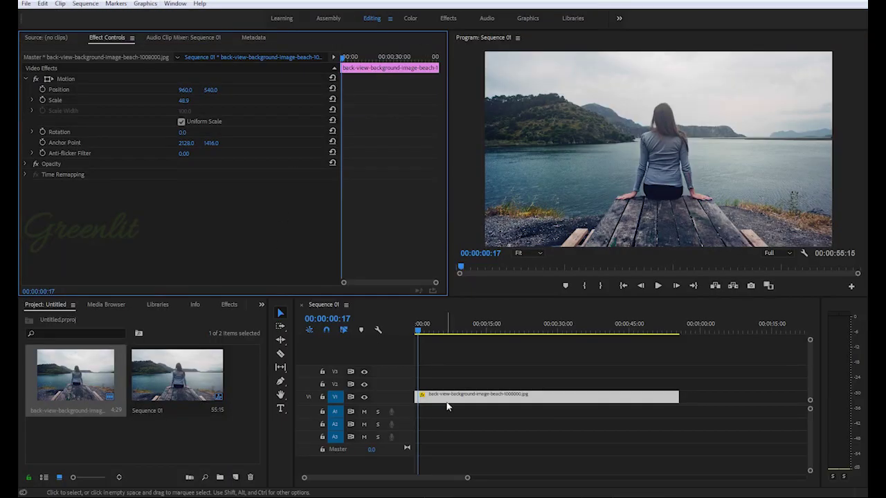
With the timeline active, show the Essential Graphics panel from the Window menu.
click(483, 400)
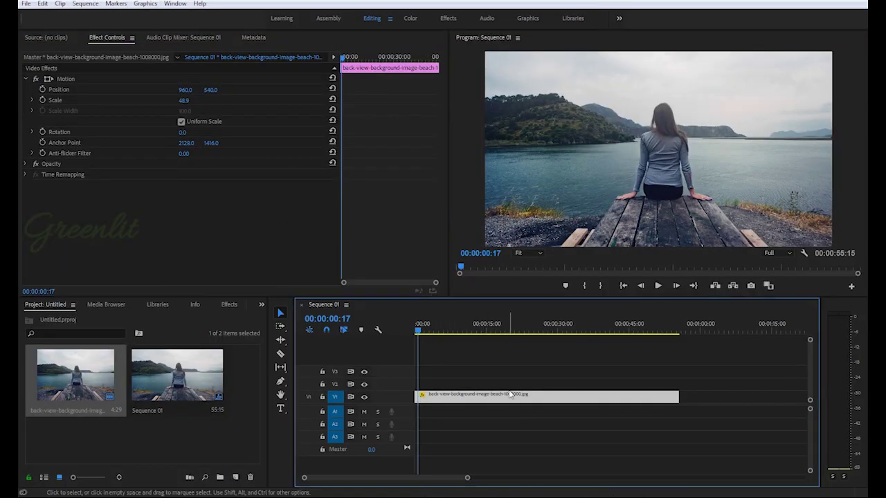
click(174, 4)
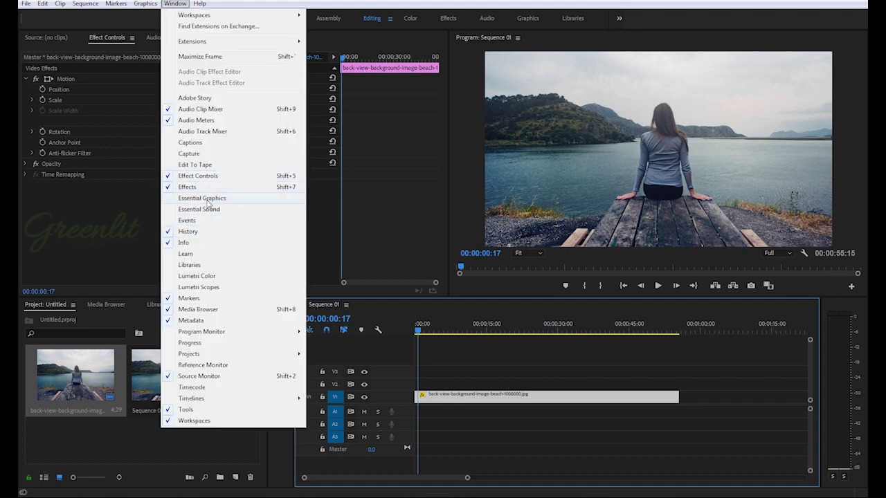
click(198, 200)
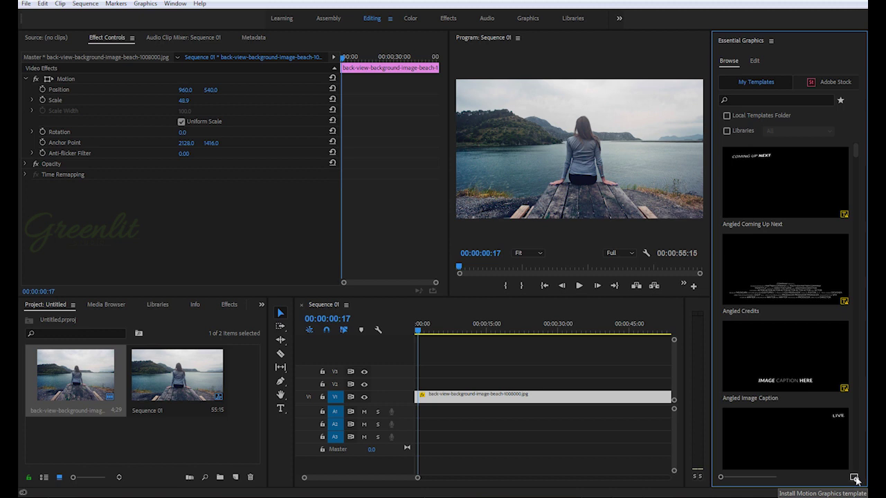
Install Social Media Lower Thirds Pack 003.mogrt from Downloads as a motion graphics template.
click(856, 480)
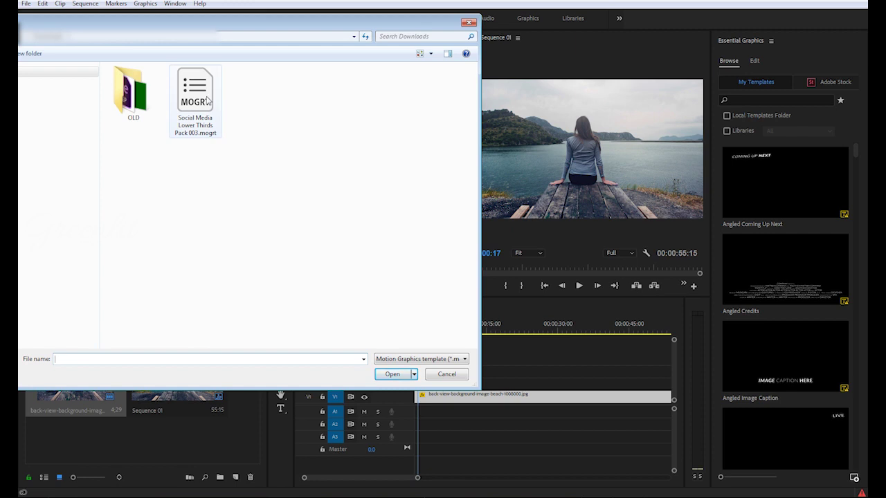
click(209, 103)
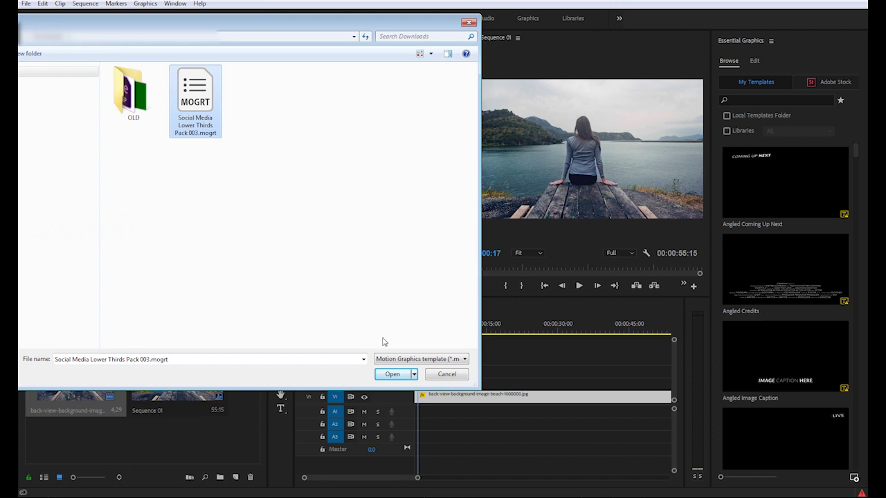
click(391, 375)
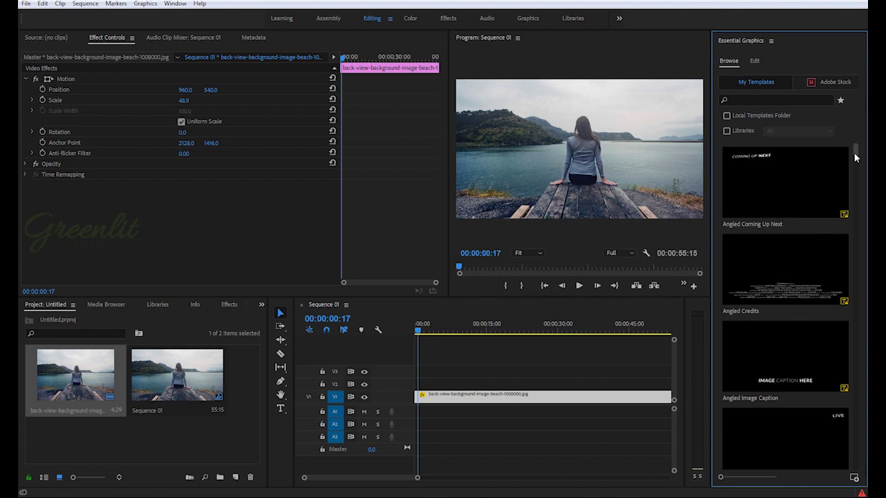
Search the template library for 'social' and select Social Media lower Third 3.
drag(856, 158, 857, 205)
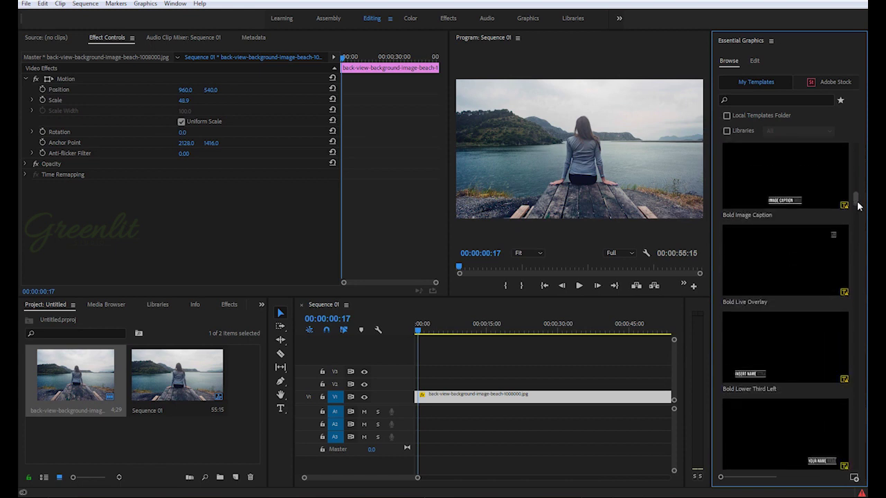
click(753, 100)
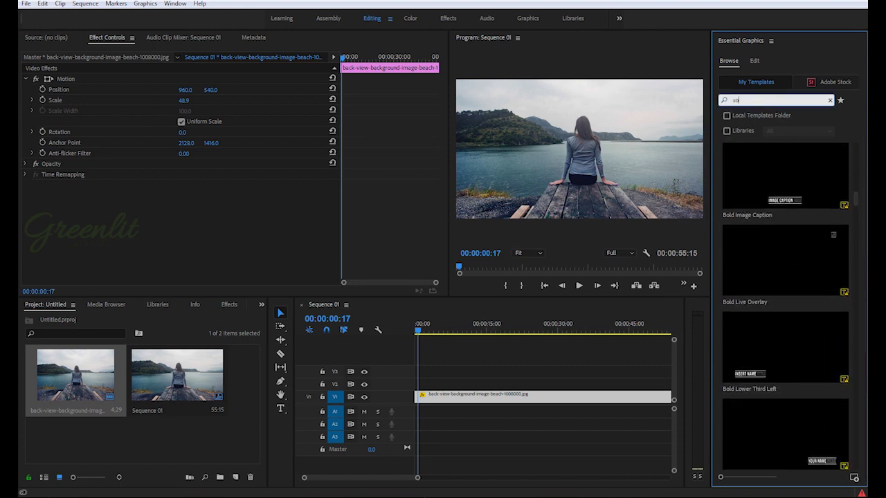
key(Return)
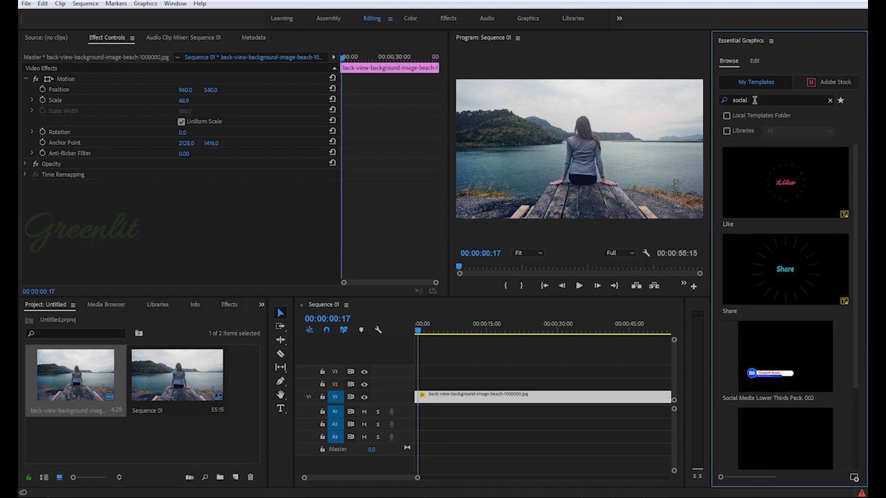
drag(854, 308, 856, 388)
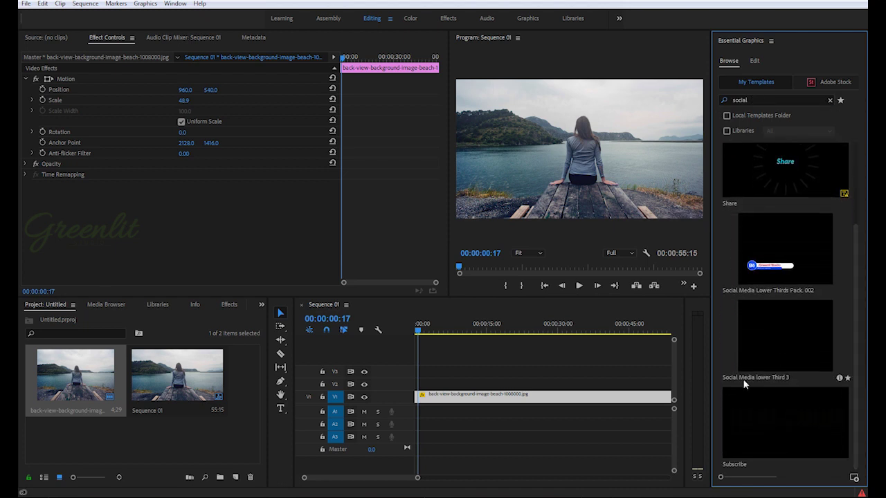
click(783, 344)
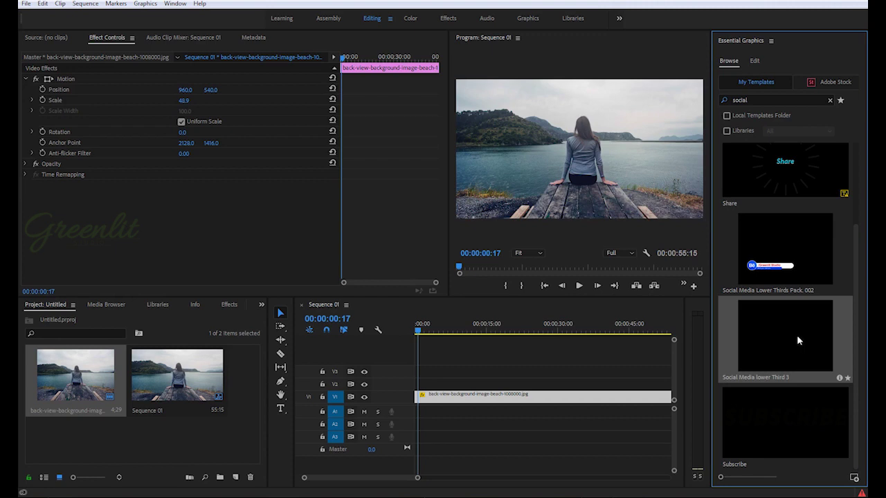
Place Social Media lower Third 3 on V2 above the beach clip and preview it at 00:00:03:18.
drag(544, 324, 434, 370)
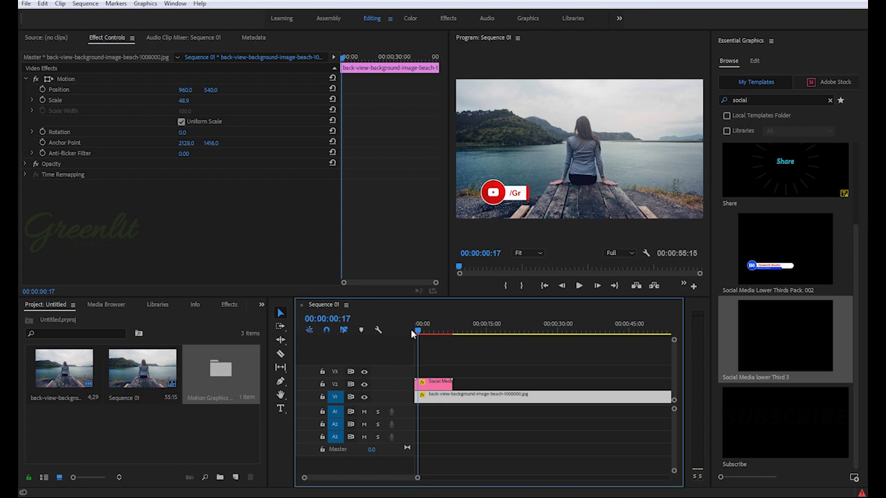
drag(420, 332, 425, 333)
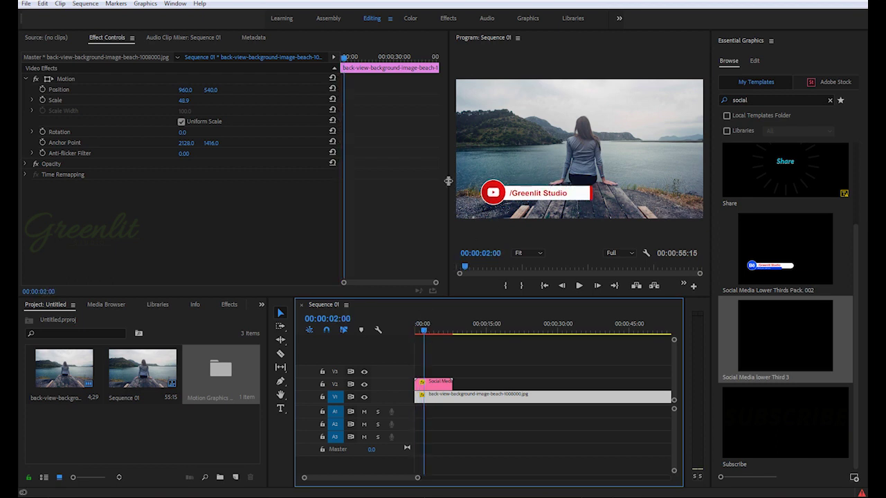
drag(451, 180, 280, 180)
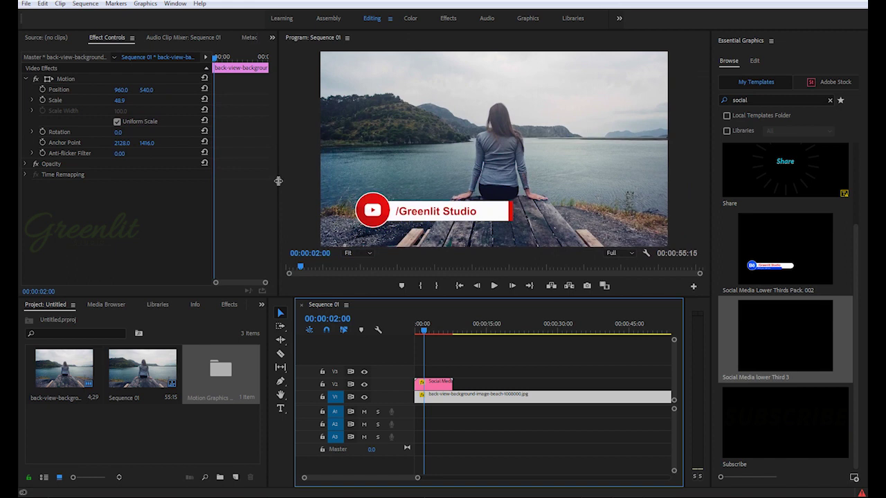
click(431, 328)
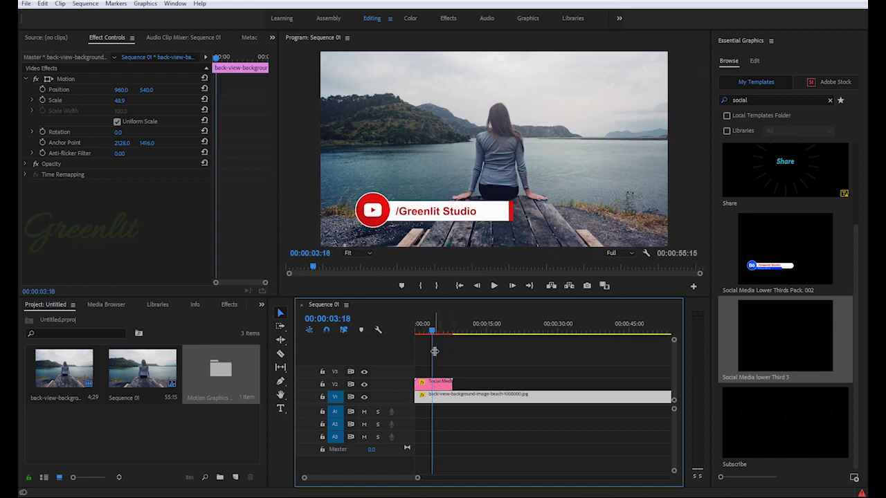
Set the lower third's Global Position to 263, 898 and enlarge its Global Scale.
click(443, 387)
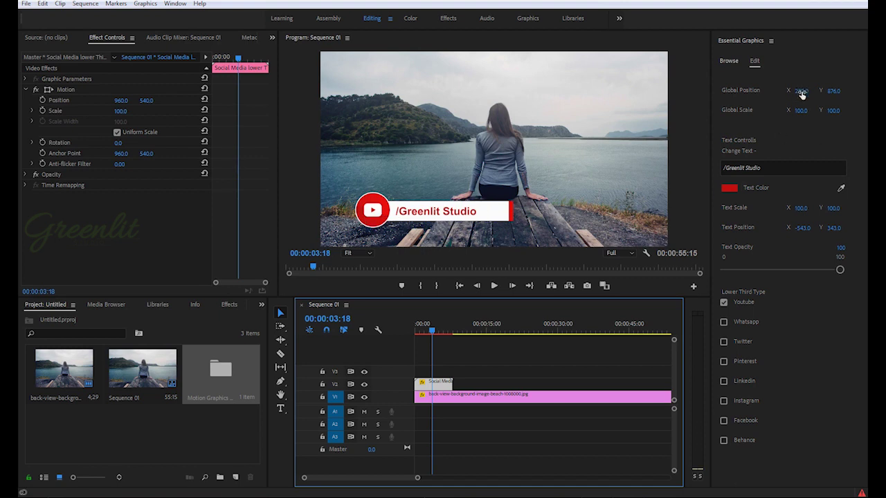
drag(801, 90, 754, 91)
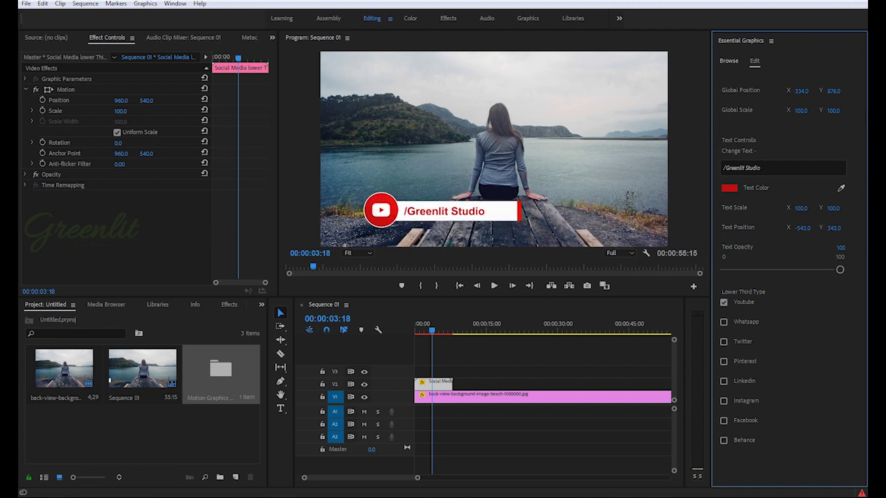
drag(833, 90, 880, 90)
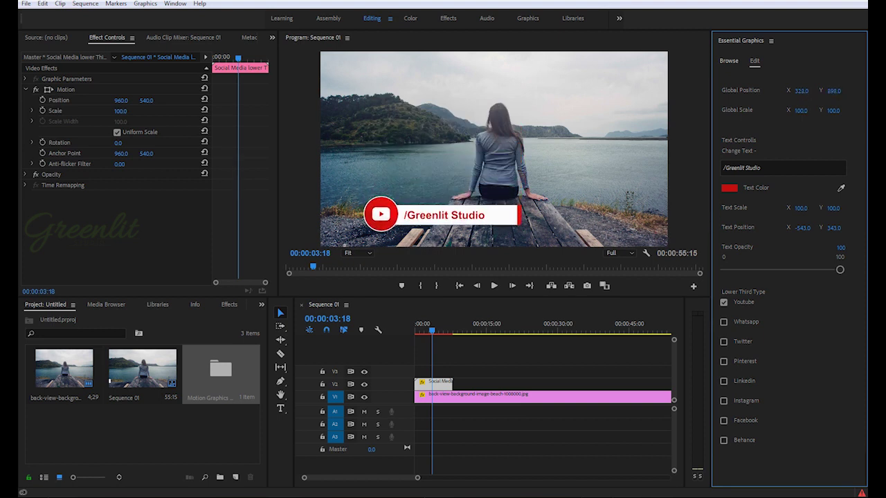
drag(801, 91, 793, 91)
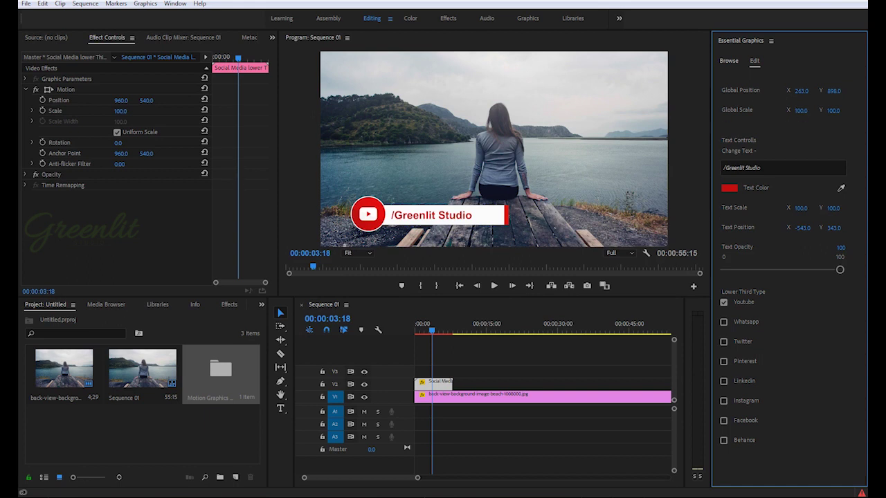
drag(801, 110, 885, 110)
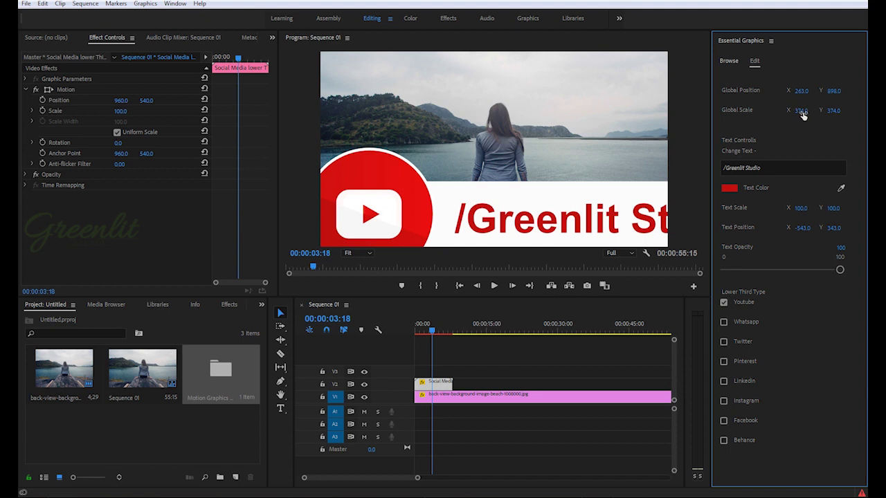
Scrub the lower third's Global Scale back down to 100.
drag(800, 110, 734, 110)
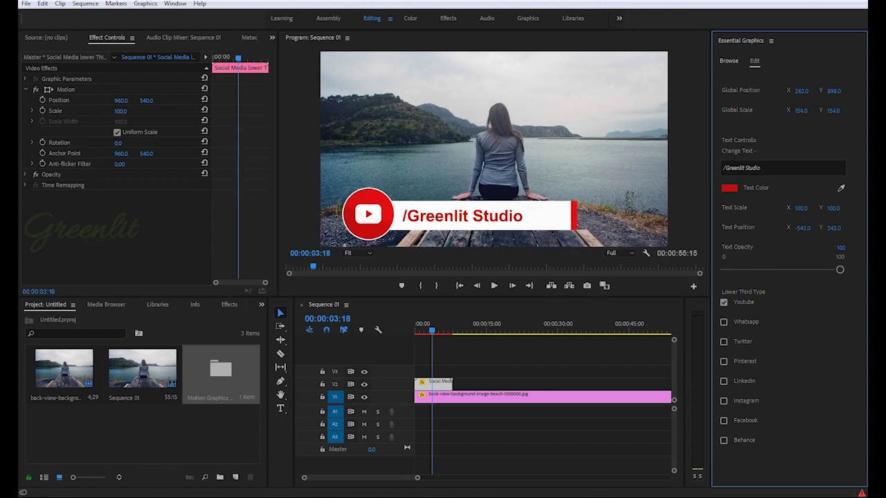
mouse_move(751, 110)
mouse_down()
mouse_move(778, 110)
mouse_move(759, 110)
mouse_up()
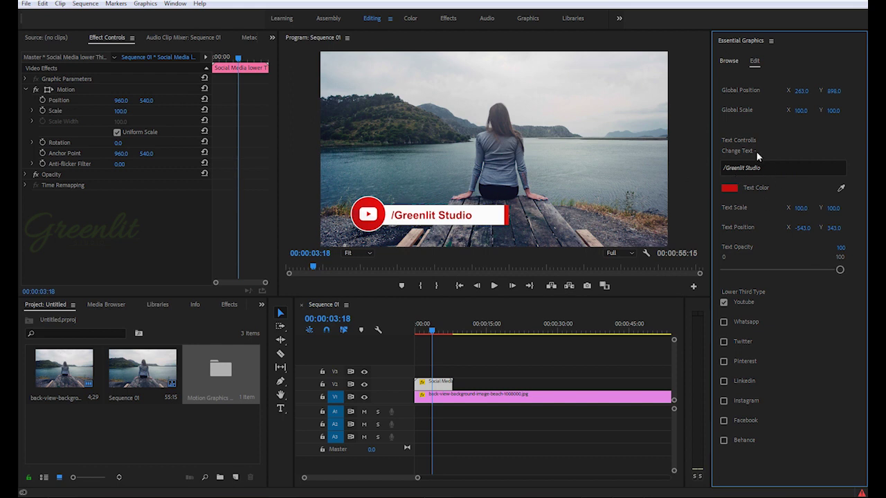
Replace the '/Greenlit Studio' text with 'type your name'.
click(811, 172)
drag(811, 175, 686, 175)
key(BackSpace)
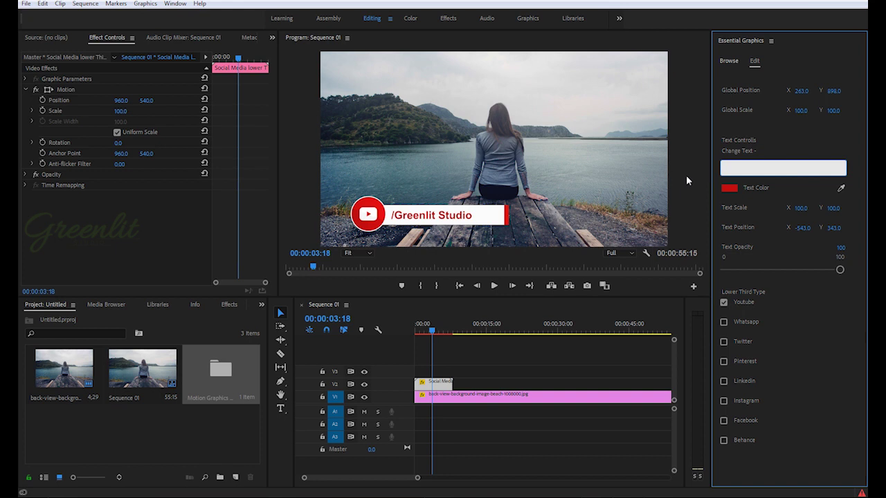
text(type your name)
click(686, 179)
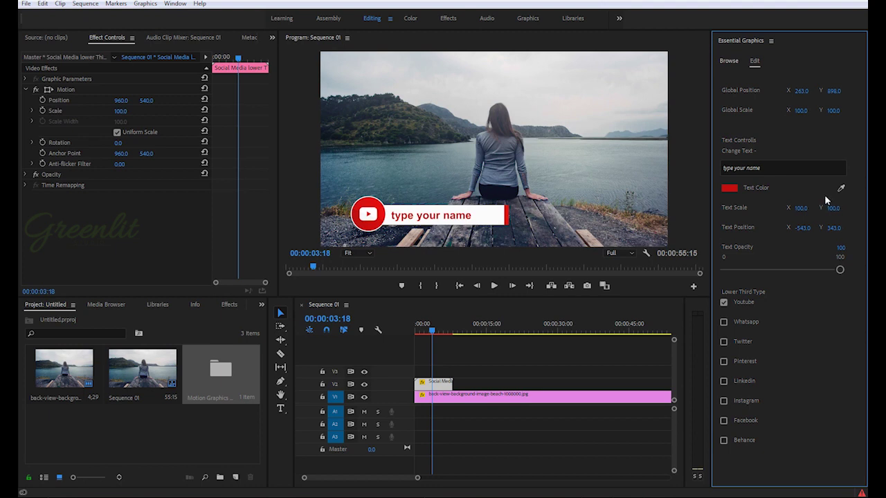
Try a green text color, then cancel the picker to keep the text red.
click(735, 191)
mouse_move(472, 243)
mouse_down()
mouse_move(472, 220)
mouse_move(472, 236)
mouse_up()
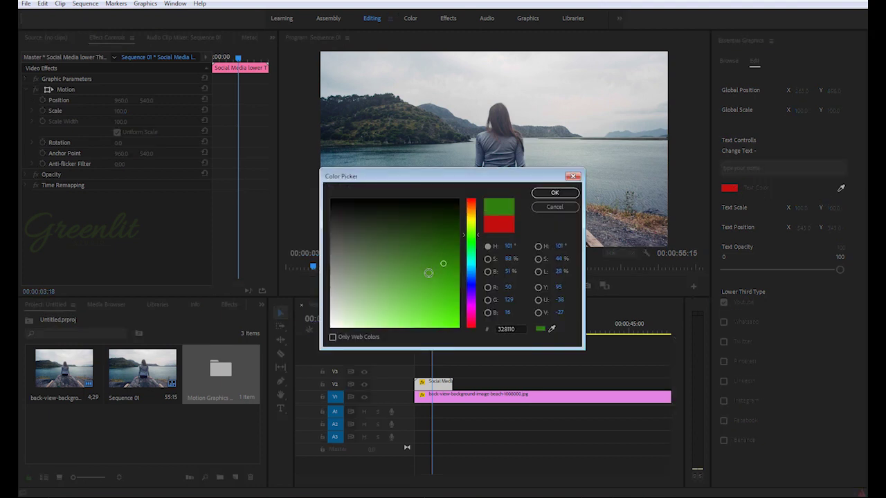
click(430, 274)
click(555, 206)
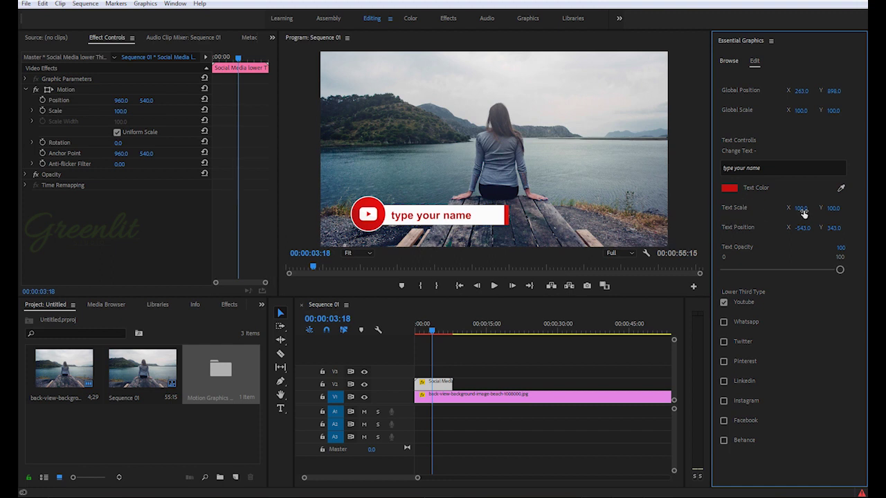
Set the name text scale to 96 and position to -546, 344, with opacity left at 100.
drag(803, 214, 832, 233)
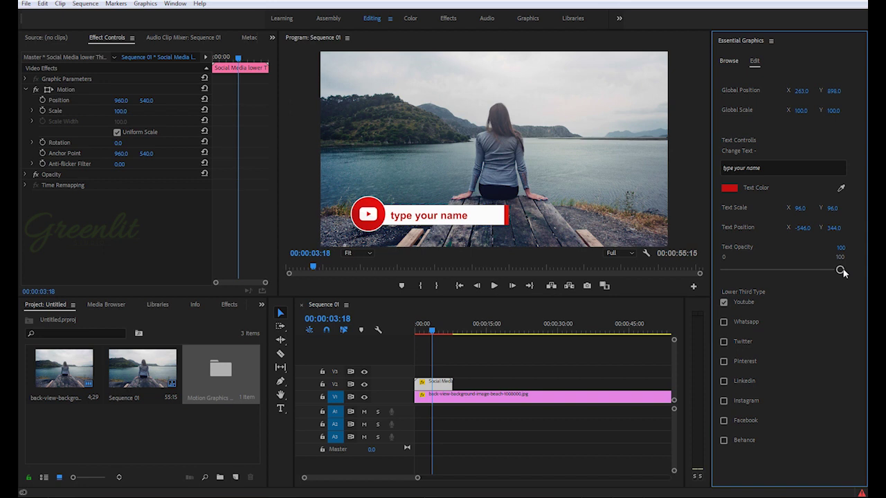
mouse_move(841, 271)
mouse_down()
mouse_move(717, 277)
mouse_move(851, 277)
mouse_up()
Turn off the YouTube type and preview the WhatsApp, Twitter and Pinterest styles, leaving each off.
click(724, 303)
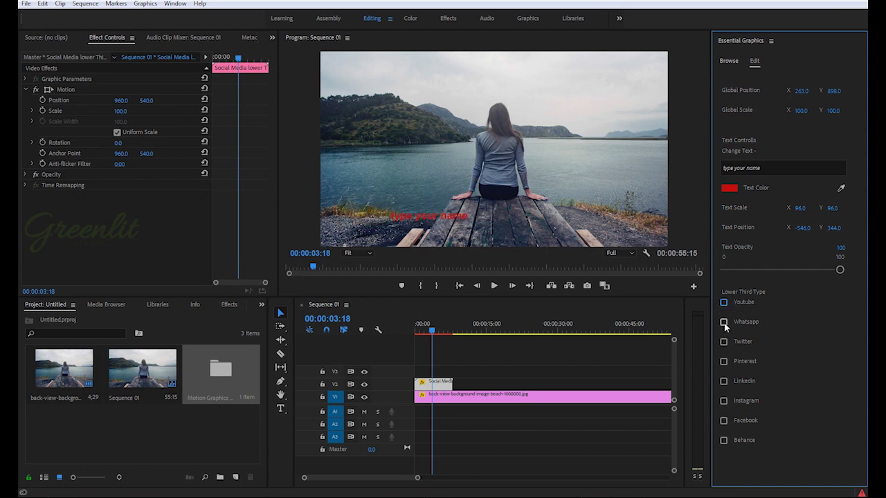
click(724, 322)
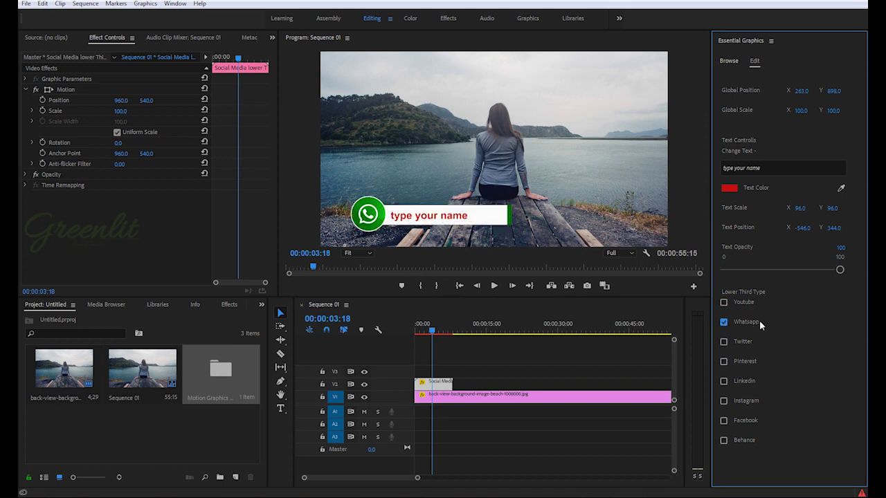
click(723, 323)
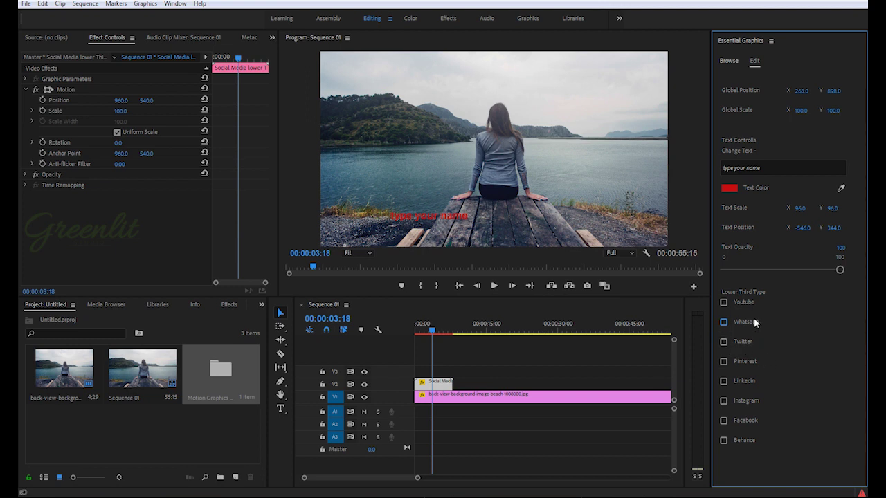
click(724, 343)
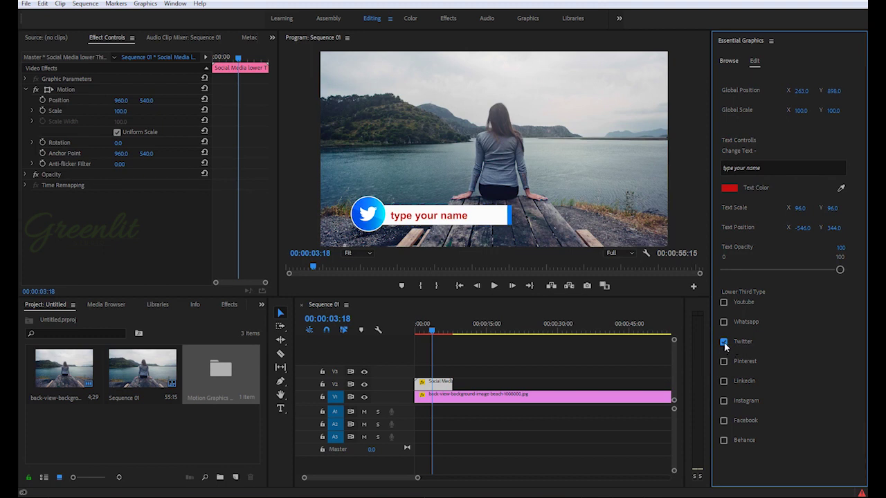
click(723, 342)
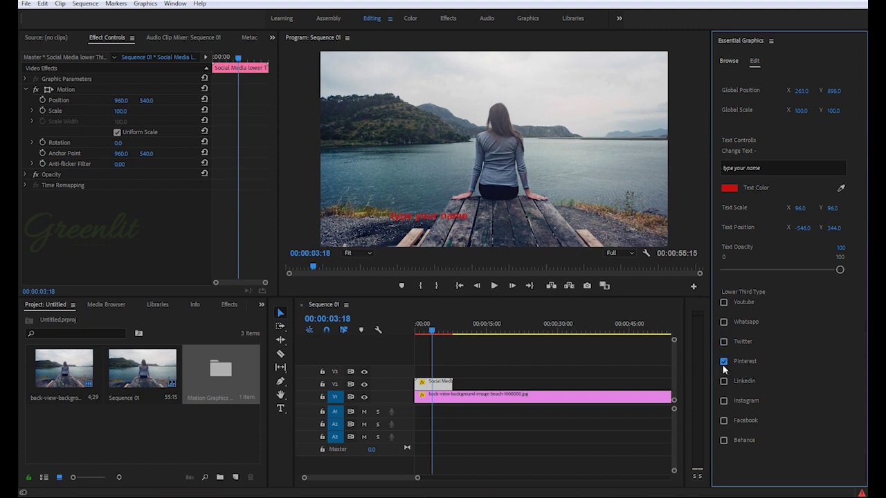
click(723, 361)
click(723, 361)
Preview the LinkedIn, Instagram, Facebook, Behance and YouTube styles, leaving all of them off.
click(724, 382)
click(724, 381)
click(723, 402)
click(724, 402)
click(724, 422)
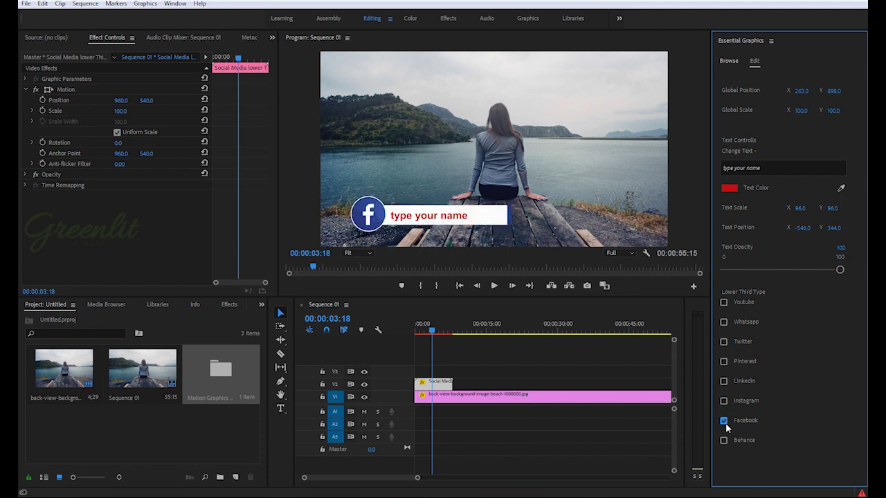
click(724, 421)
click(724, 441)
click(724, 441)
click(723, 303)
click(723, 302)
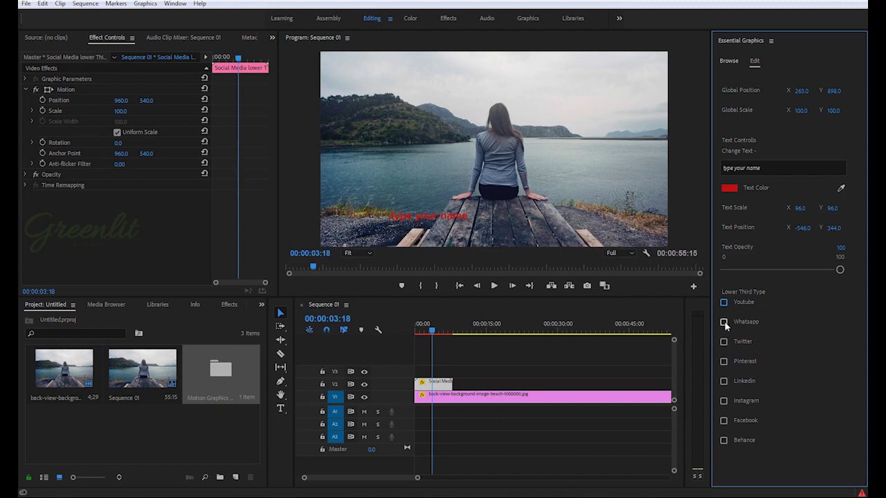
Color the 'type your name' text with the sampled WhatsApp green, then switch the lower third back to YouTube.
click(724, 323)
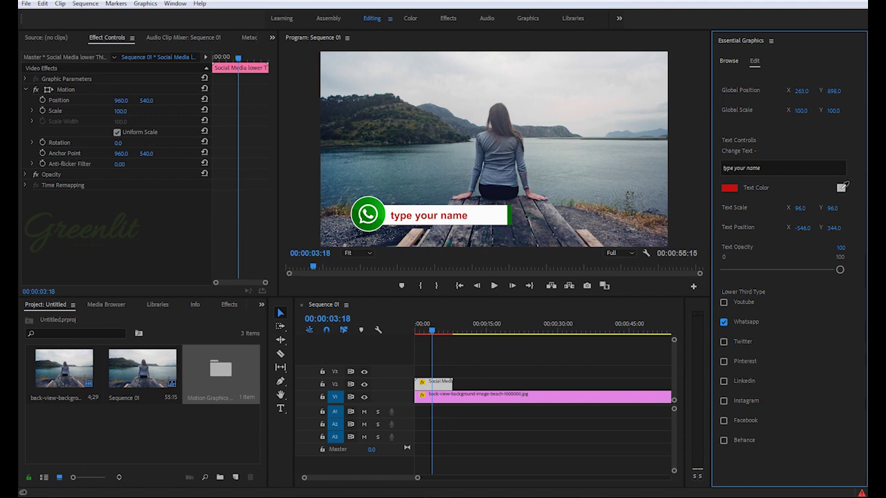
click(843, 186)
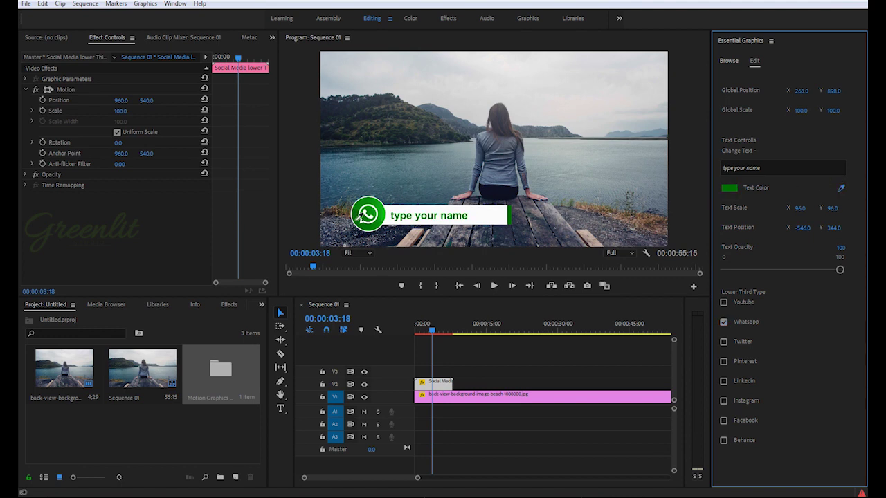
click(358, 219)
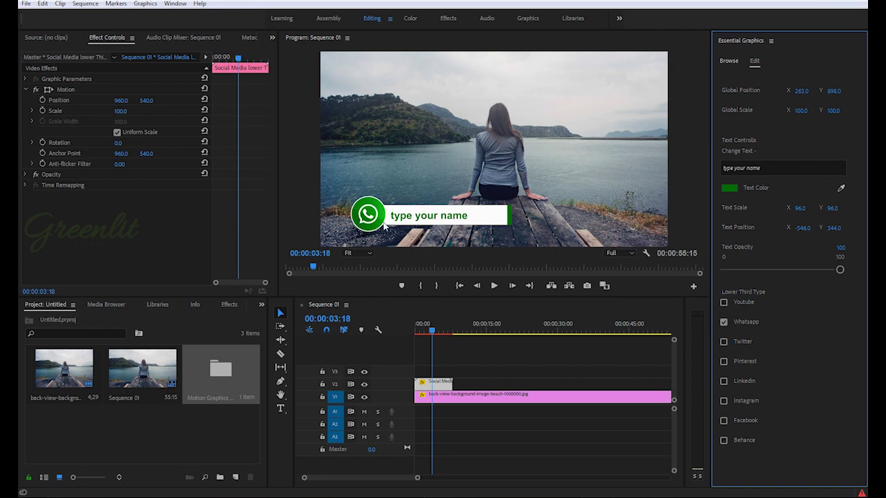
click(723, 322)
click(724, 303)
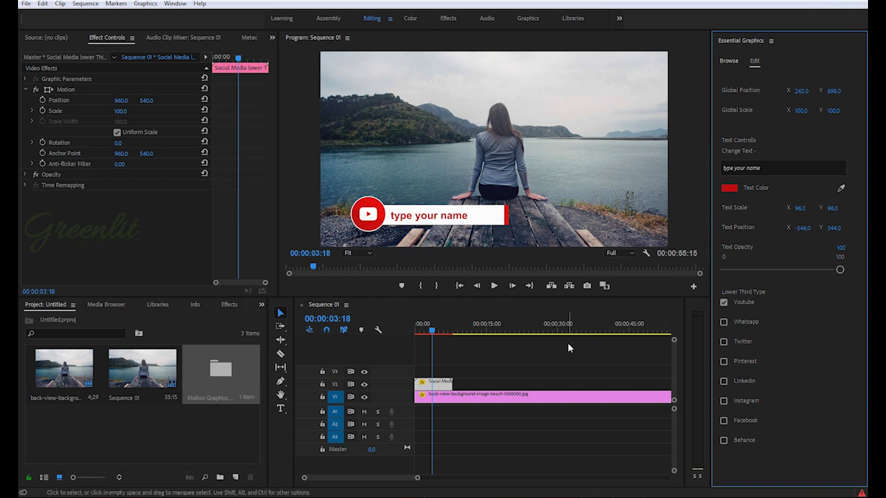
click(416, 339)
key(space)
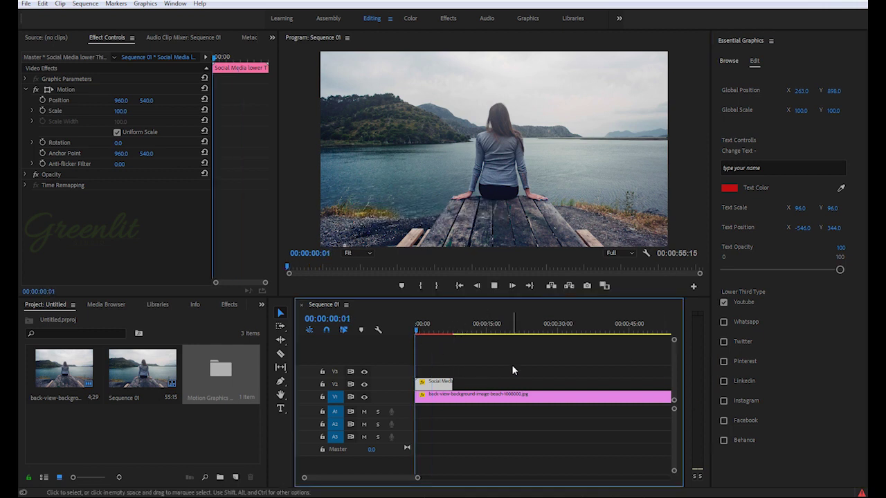
key(space)
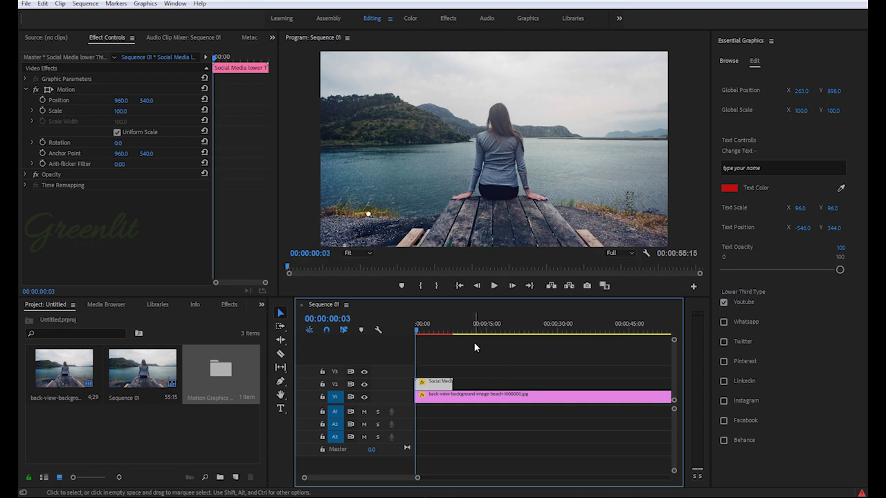
mouse_move(420, 331)
mouse_down()
mouse_move(433, 331)
mouse_move(424, 331)
mouse_up()
key(space)
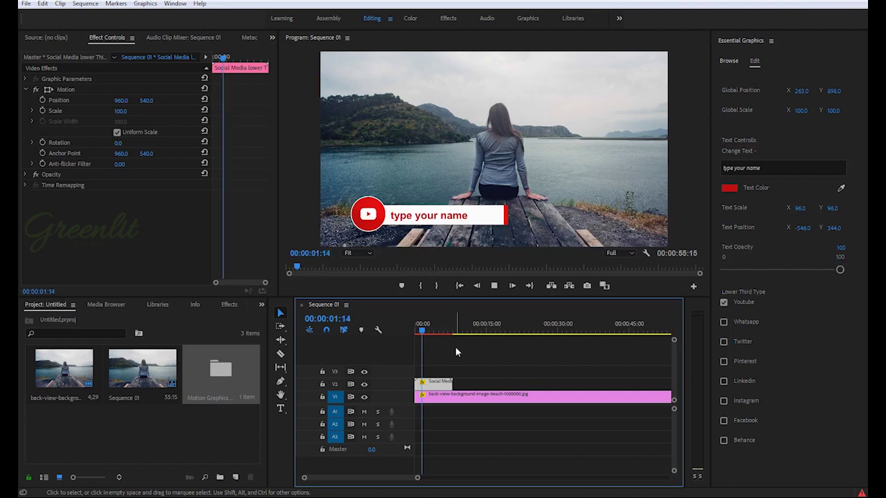
click(420, 331)
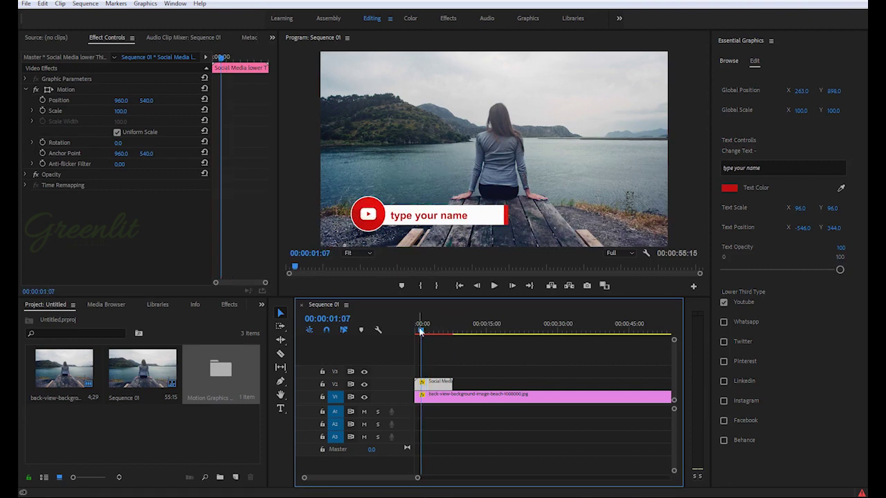